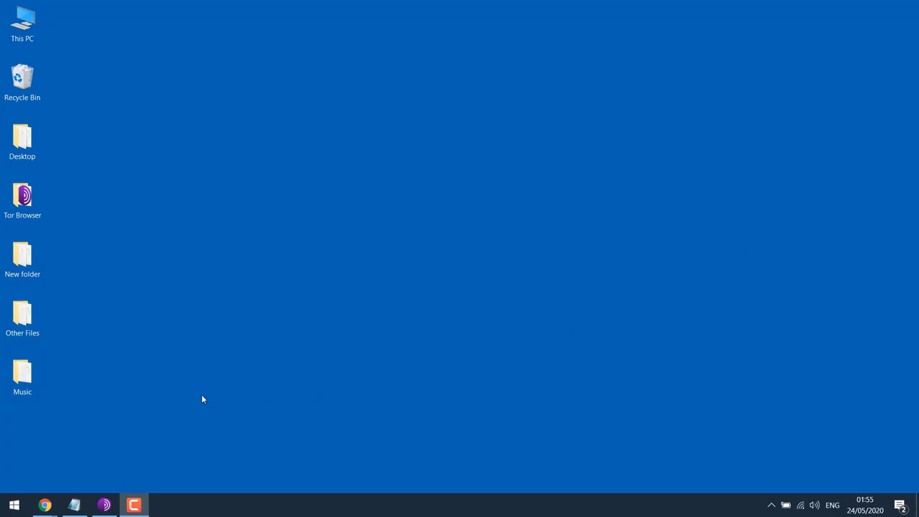
Step: Open gtmetrix.com, load ashraygriha.org in a new tab, and select its address
left_click(44, 505)
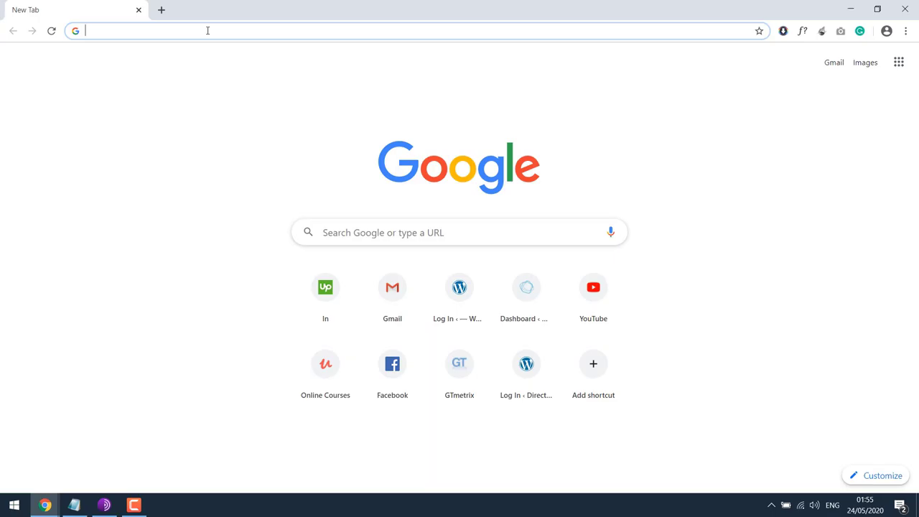
type("gt")
key("Return")
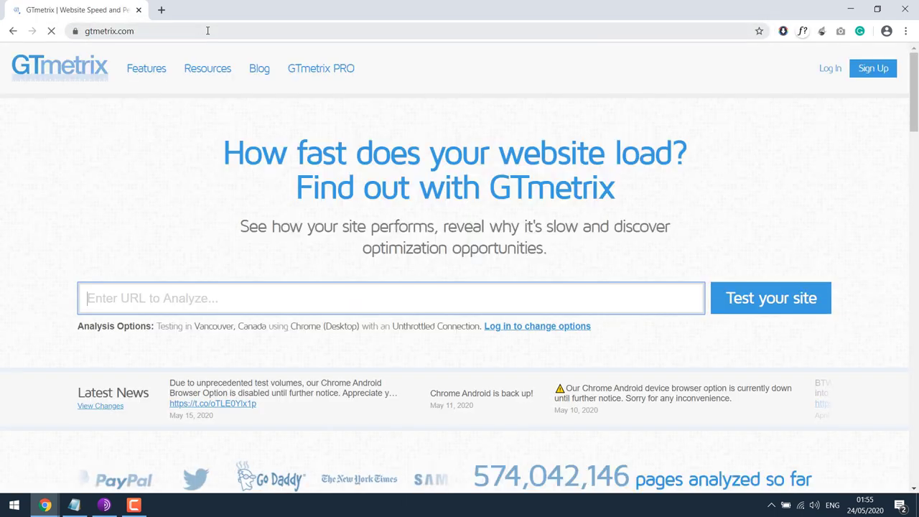
left_click(161, 10)
type("ashraygriha.org")
key("Return")
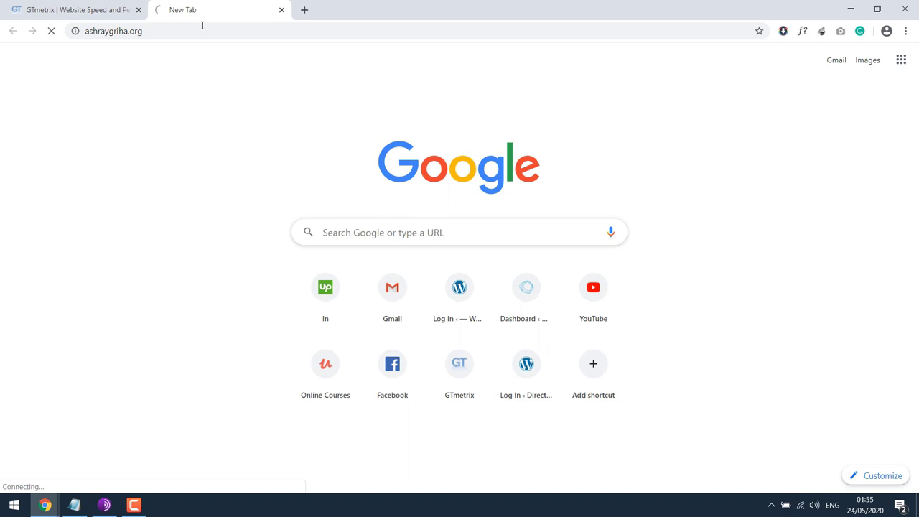
left_click(203, 25)
key("ctrl+c")
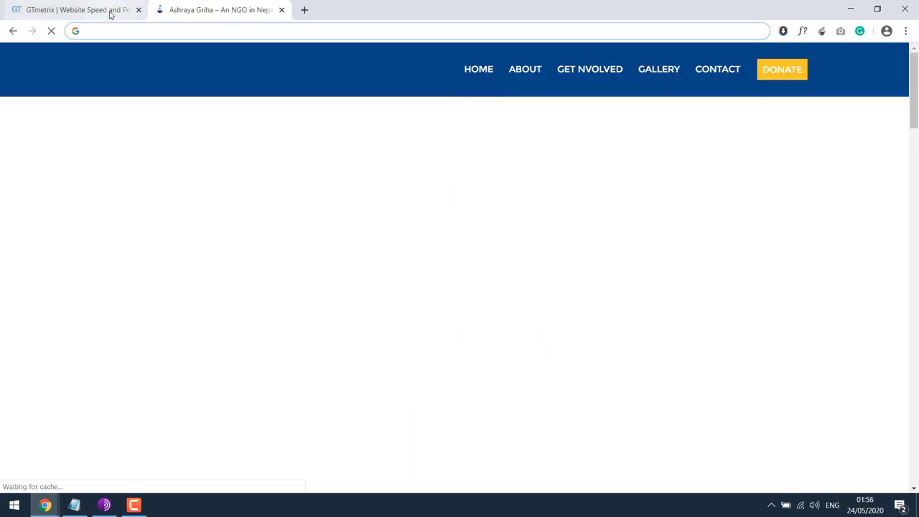
left_click(109, 10)
key("ctrl+v")
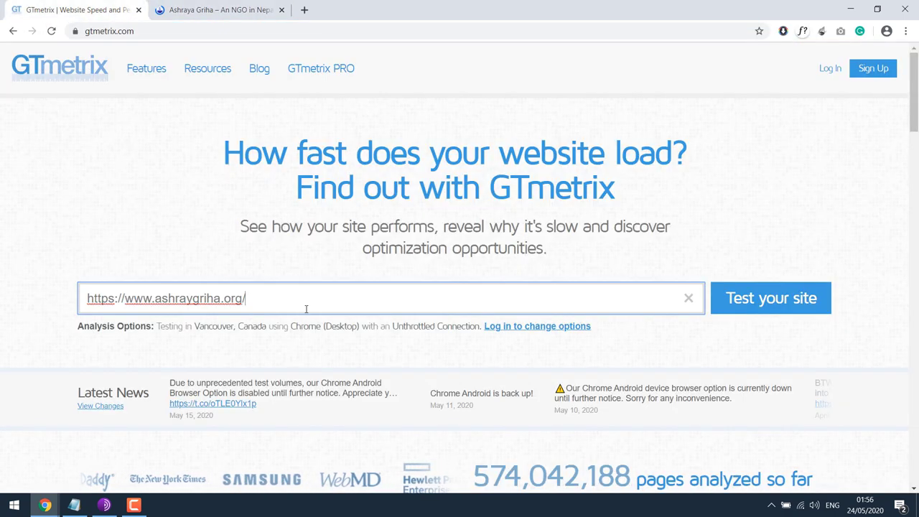
left_click(770, 298)
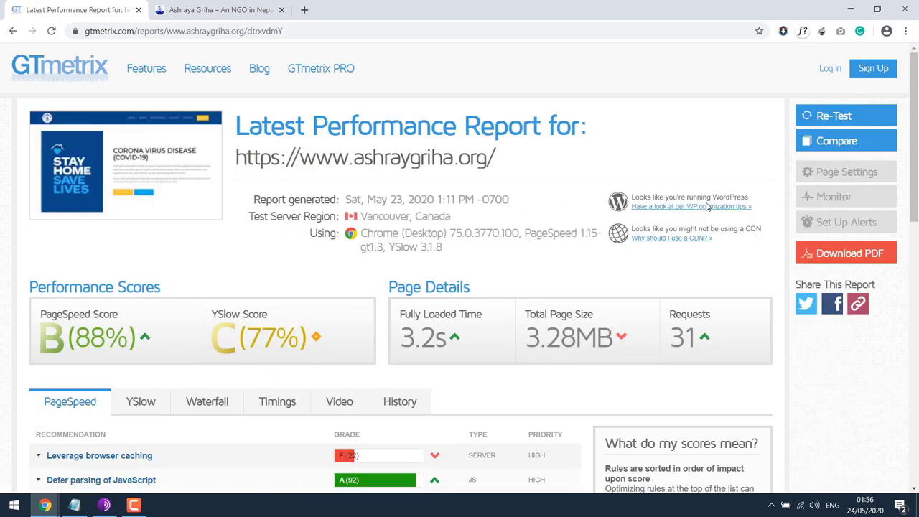
scroll(298, 146, "down", 3)
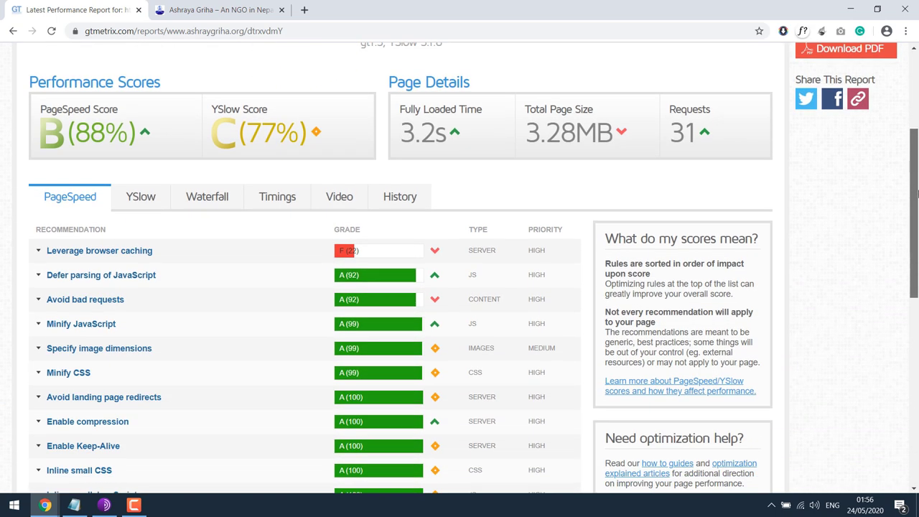
left_click(150, 189)
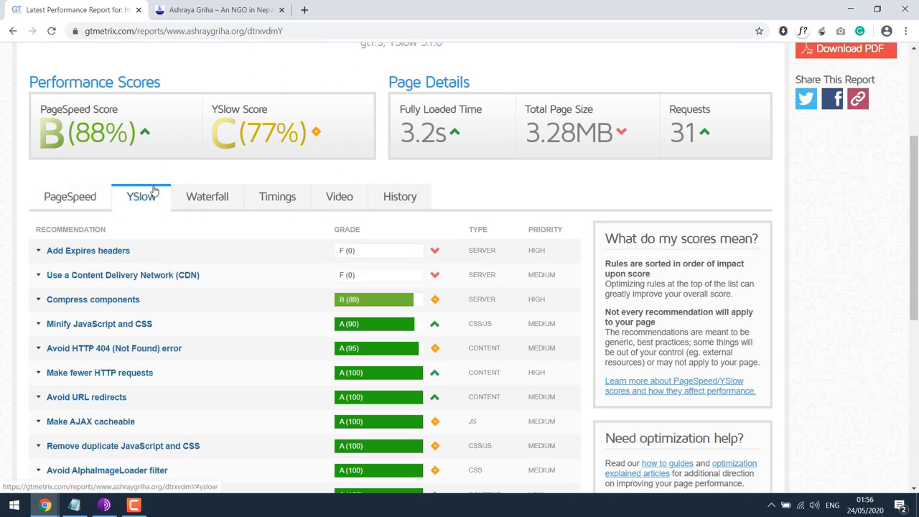
left_click(135, 252)
left_click(253, 254)
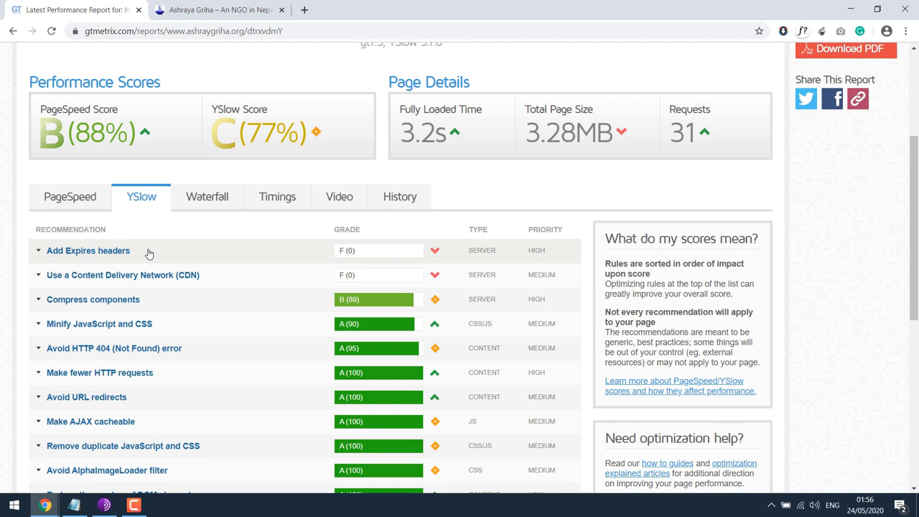
left_click(219, 10)
Step: Log in at ashraygriha.org/wp-admin with the admin username and password
left_click(242, 30)
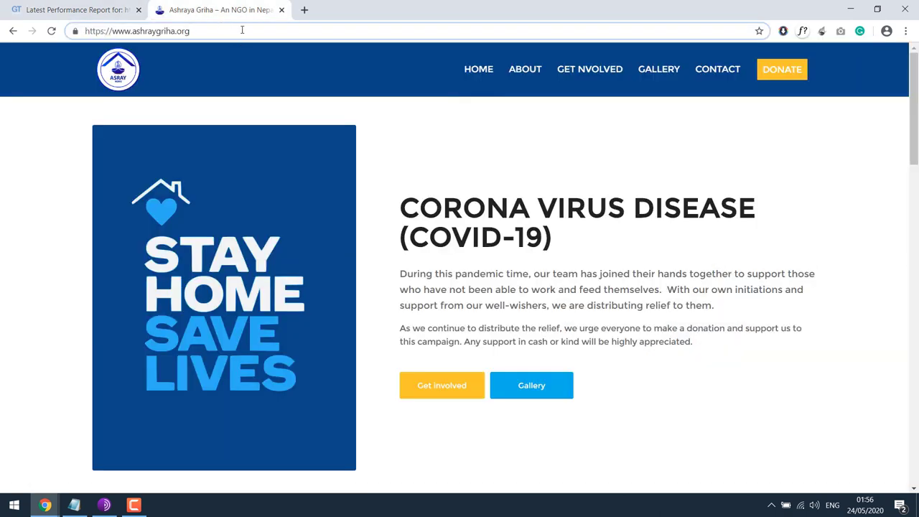
type("/wp-admin/")
key("Return")
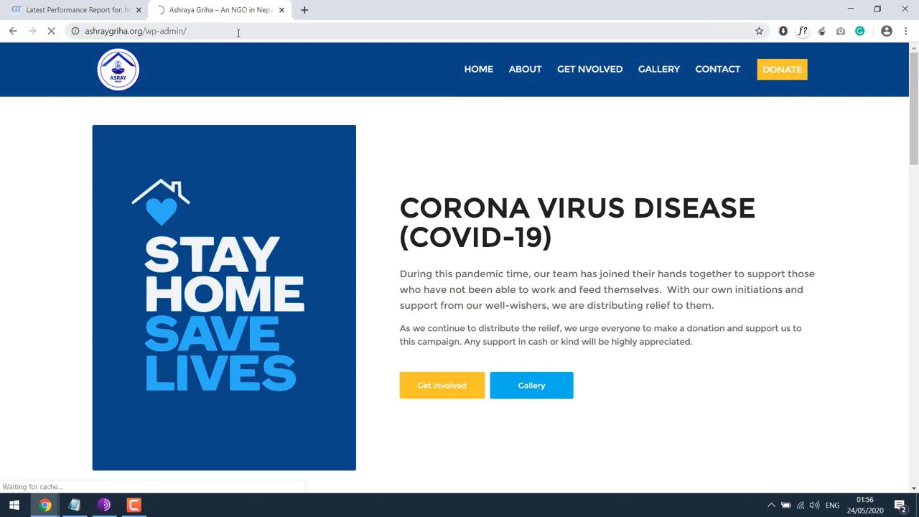
type("saujan")
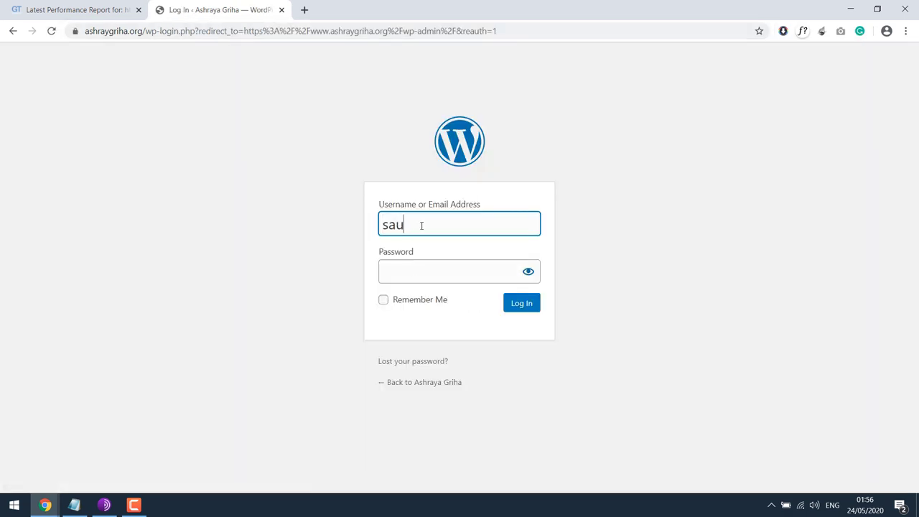
key("Tab")
type("****")
key("Return")
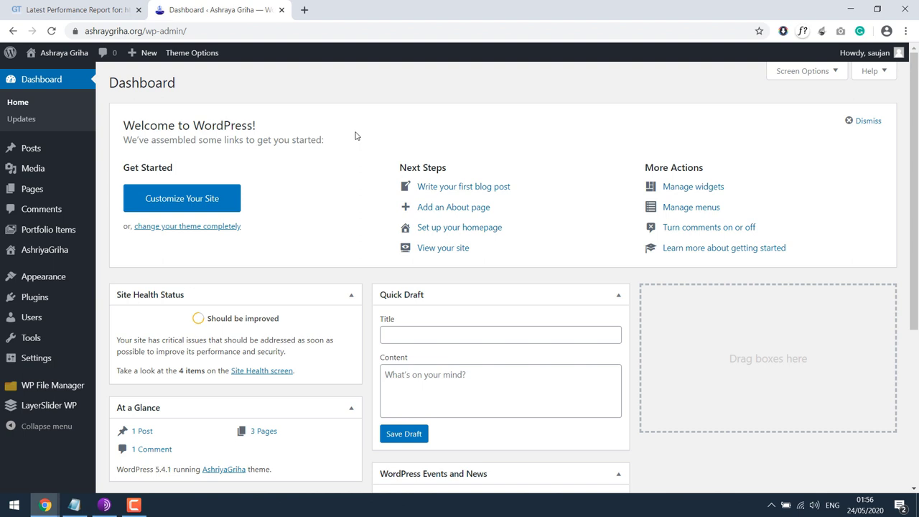
Step: Search Add New plugins for 'file manager', then open the already-active WP File Manager
left_click(56, 298)
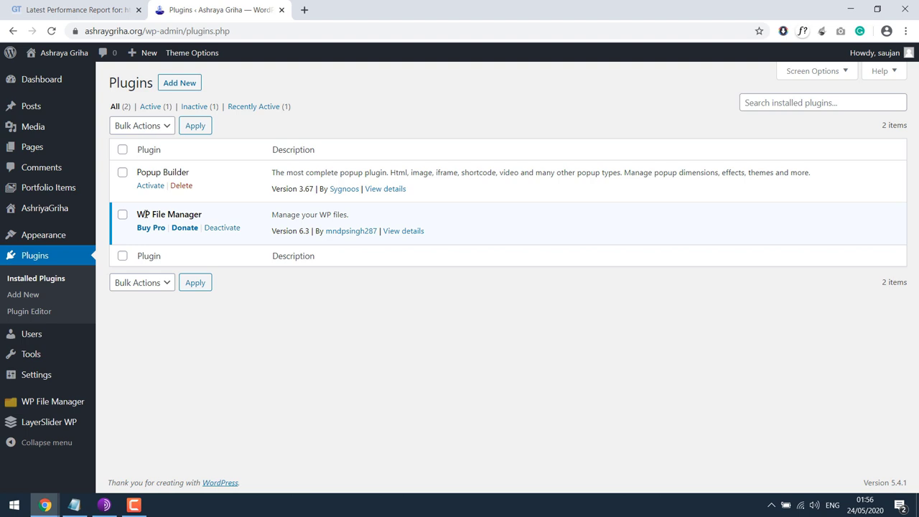
left_click(185, 83)
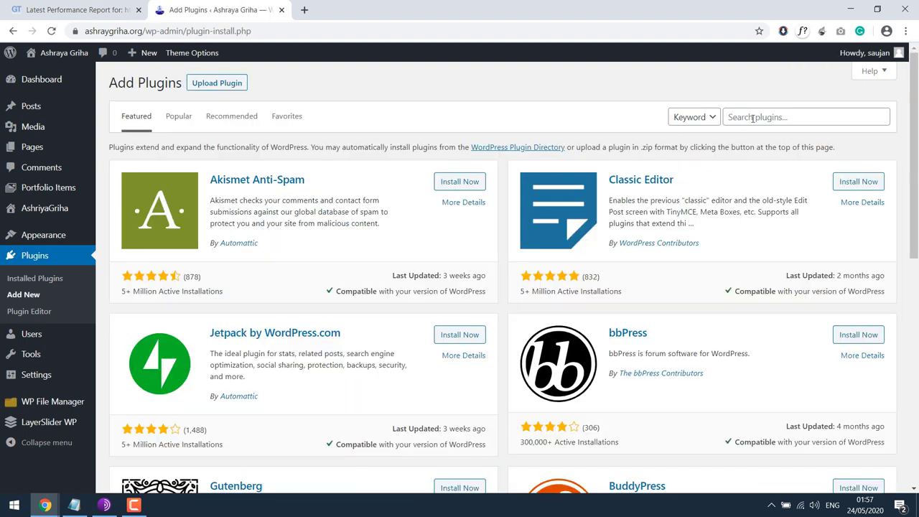
left_click(755, 117)
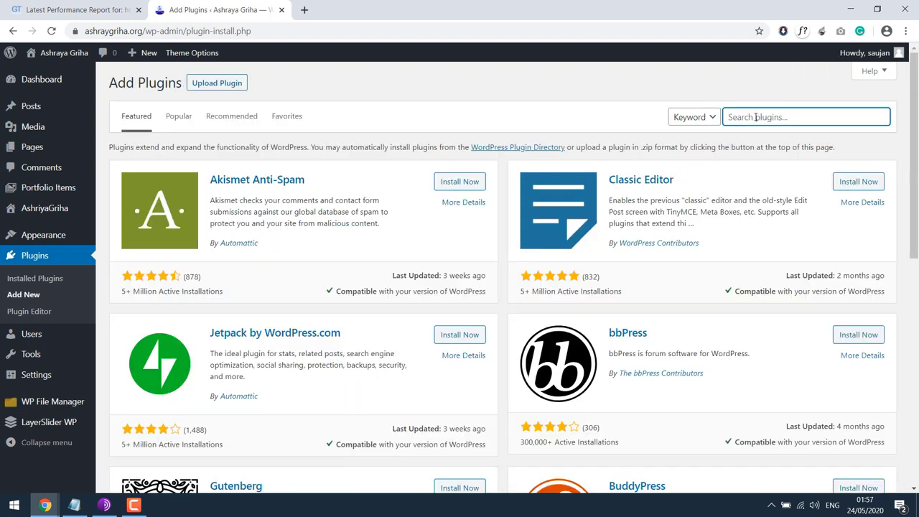
type("file manager")
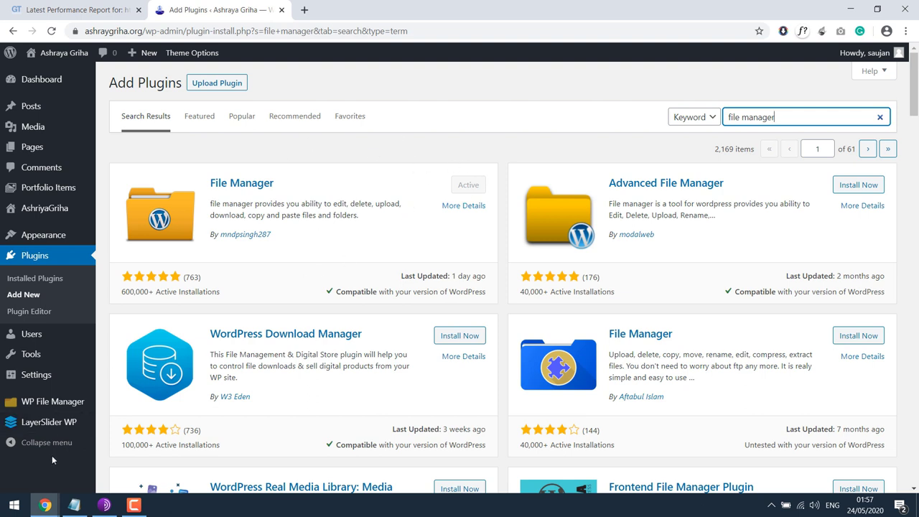
left_click(54, 407)
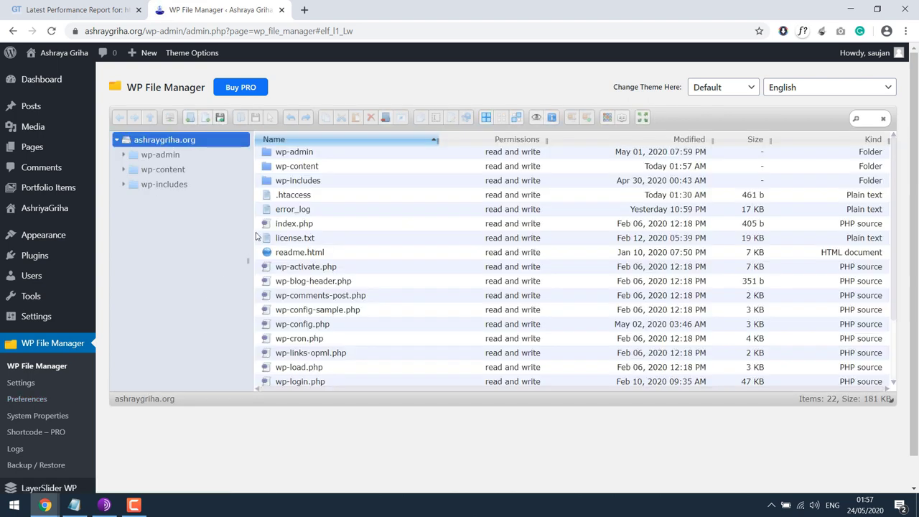
Step: Open .htaccess in the File Manager code editor and select all caching rules in Notepad
right_click(292, 199)
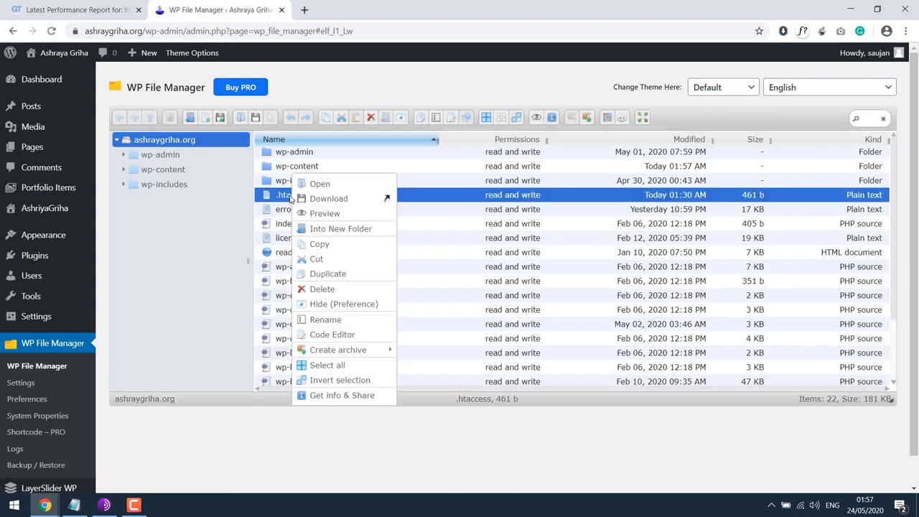
left_click(351, 336)
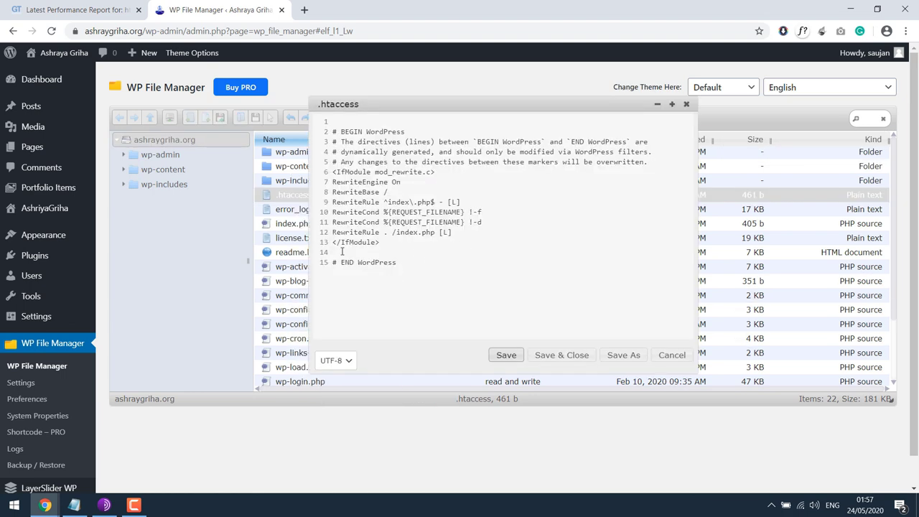
left_click(75, 505)
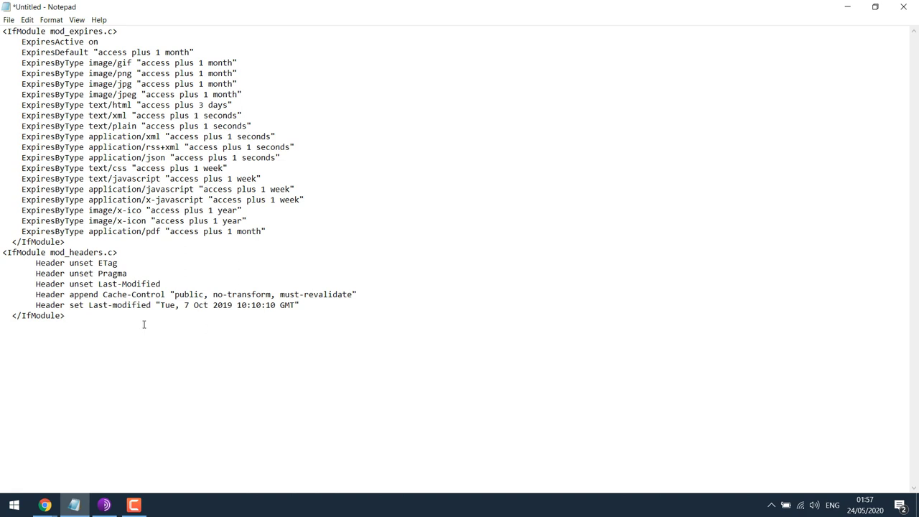
key("ctrl+a")
key("ctrl+c")
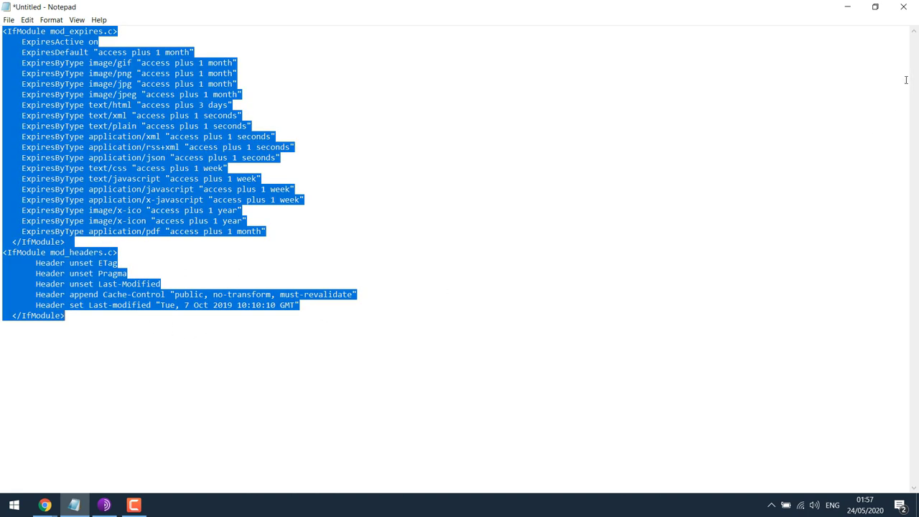
left_click(847, 6)
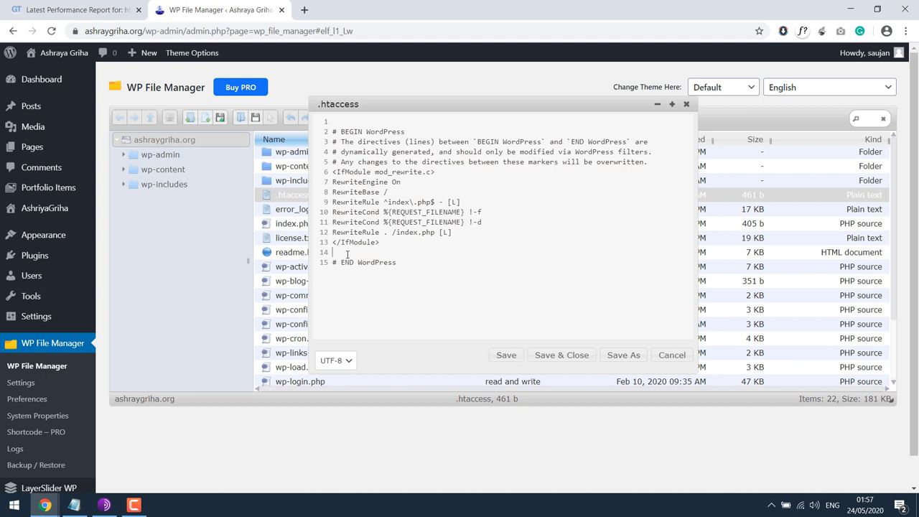
Step: Paste the mod_expires and mod_headers caching rules into .htaccess and save
key("ctrl+v")
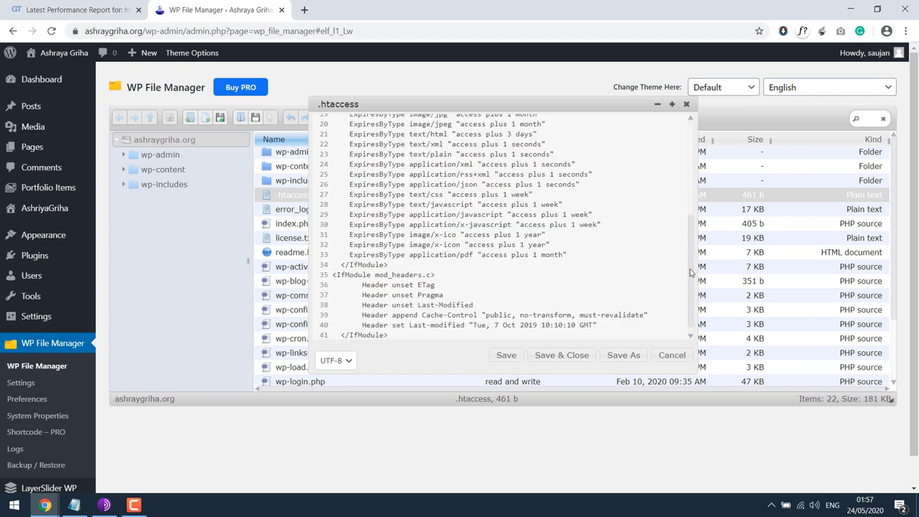
scroll(691, 273, "down", 1)
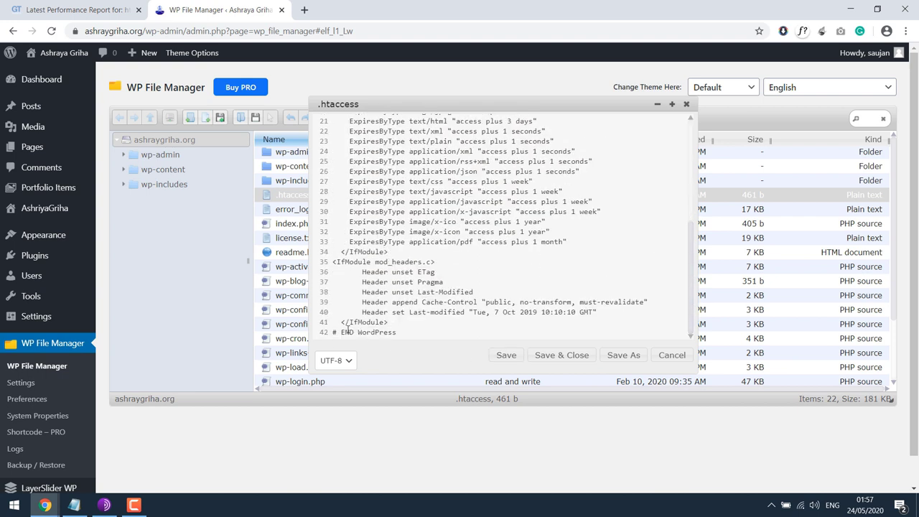
scroll(671, 203, "up", 7)
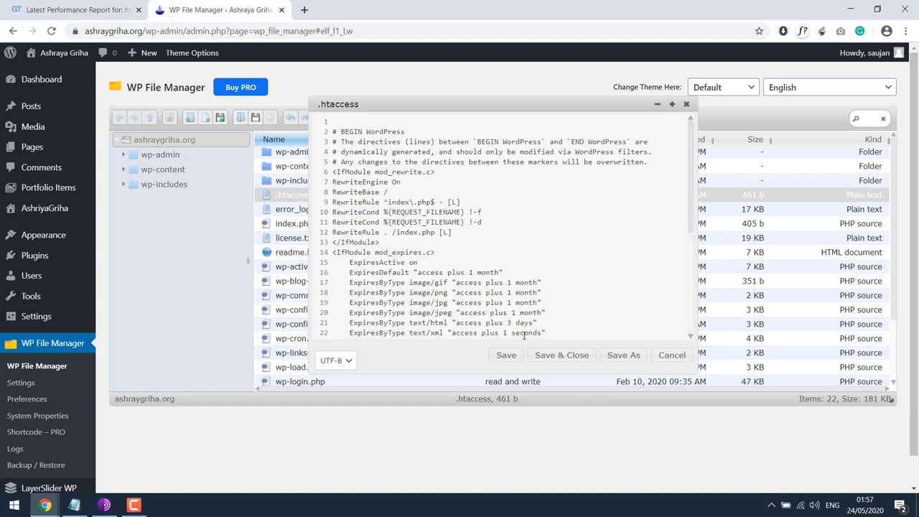
left_click(505, 355)
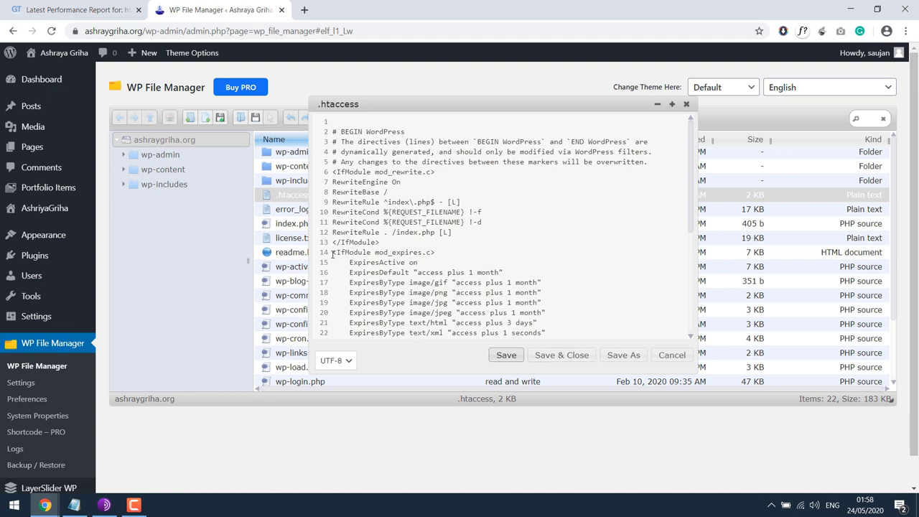
Step: Check the mod_expires and mod_headers block boundaries, then save .htaccess again
left_click_drag(333, 253, 448, 253)
left_click_drag(691, 201, 691, 304)
left_click_drag(390, 252, 440, 265)
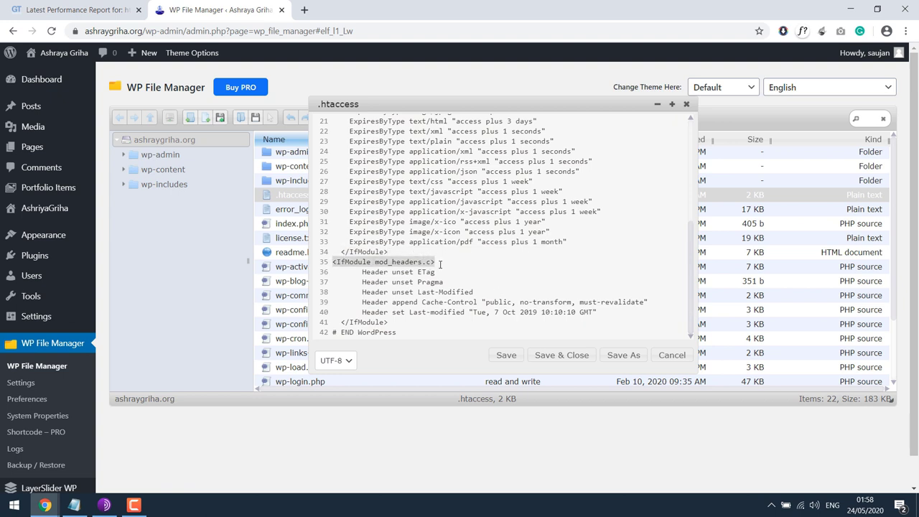
left_click_drag(393, 322, 339, 322)
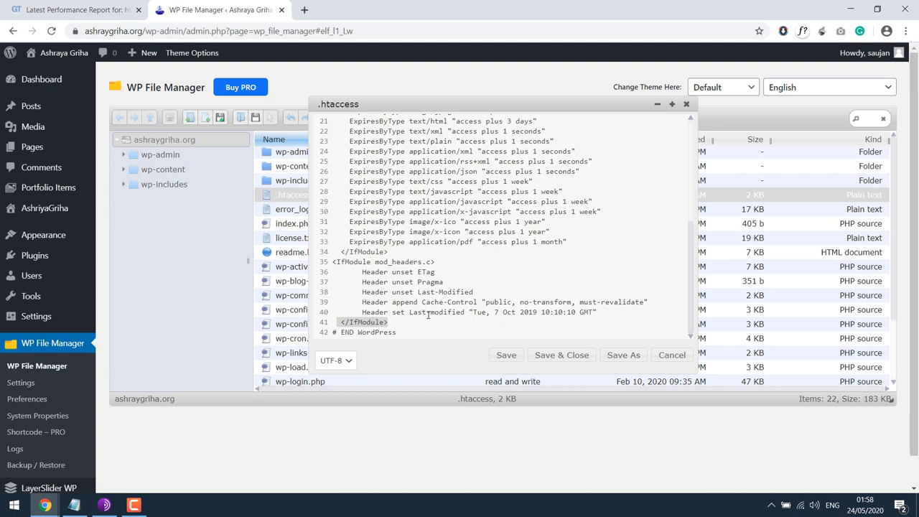
left_click(420, 324)
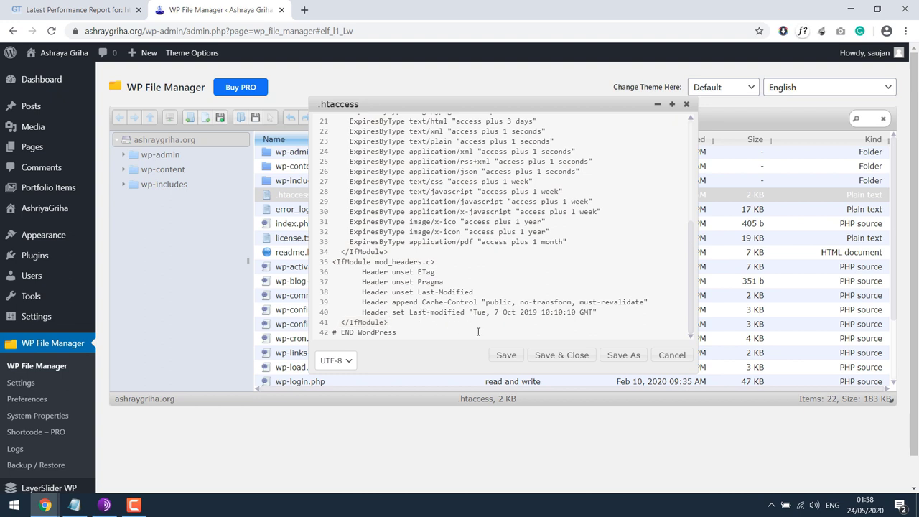
left_click(507, 354)
Step: Close the .htaccess editor and load the GTmetrix homepage in a new tab
left_click(686, 104)
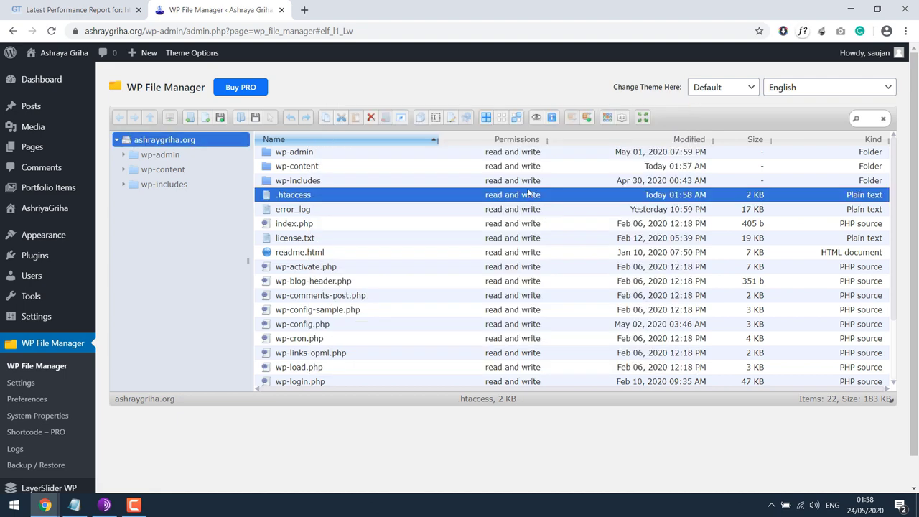
left_click(115, 6)
left_click_drag(914, 215, 915, 111)
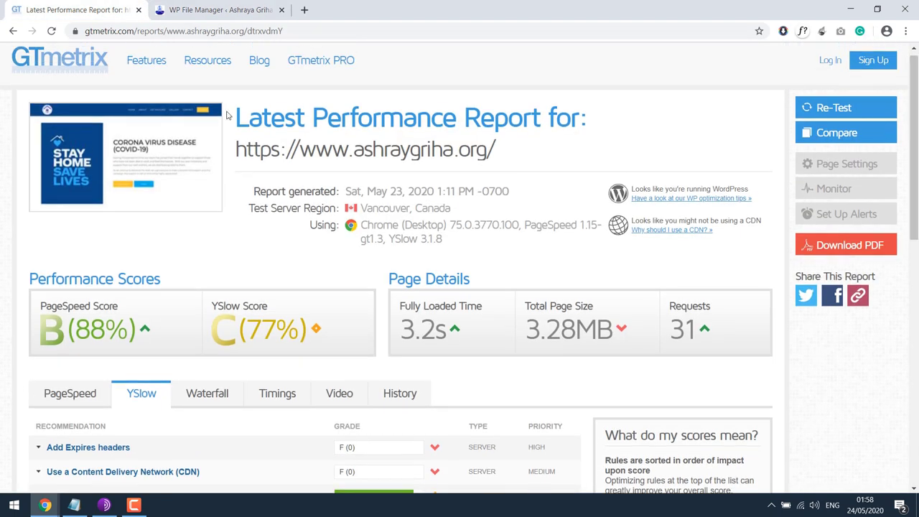
left_click(304, 9)
type("gt")
key("Return")
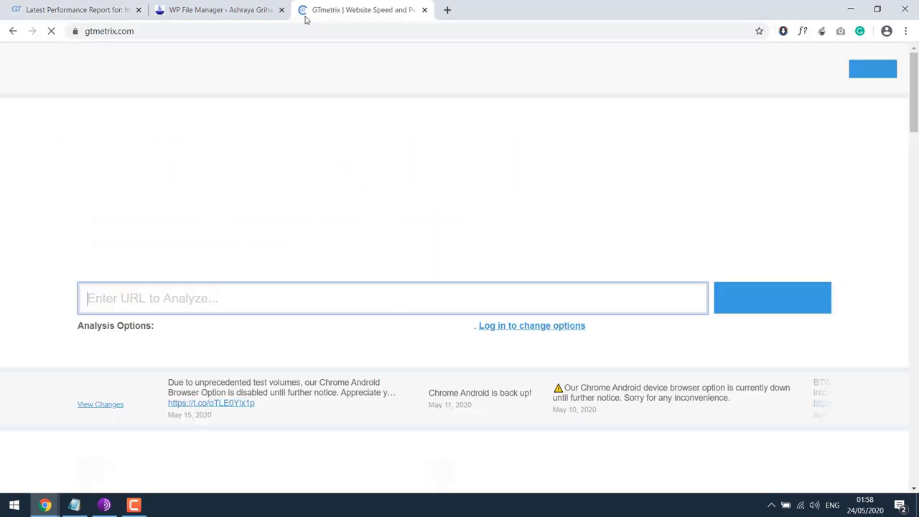
left_click(214, 6)
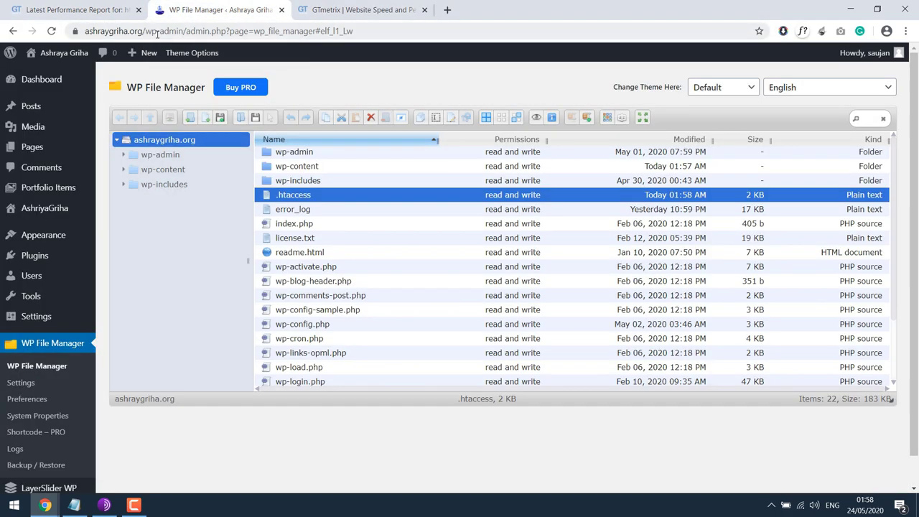
left_click_drag(143, 30, 85, 31)
key("ctrl+c")
left_click(359, 10)
left_click(289, 288)
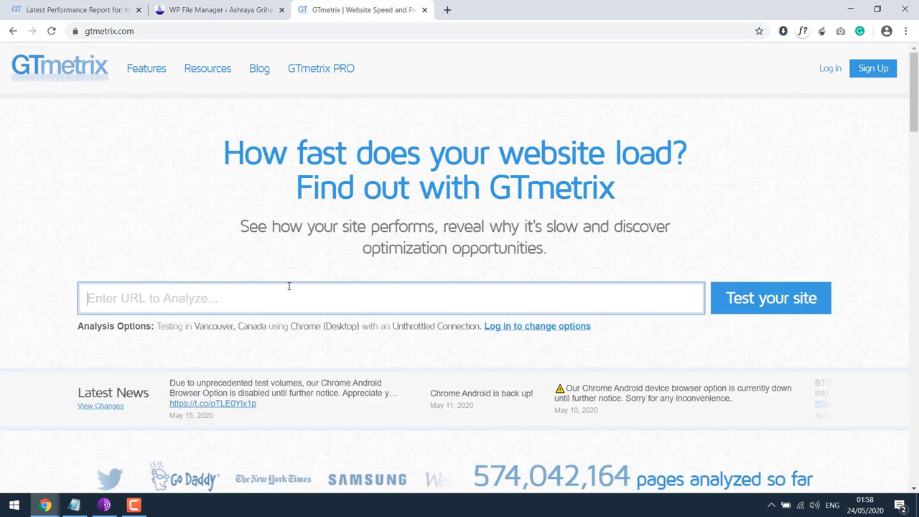
key("ctrl+v")
left_click(744, 305)
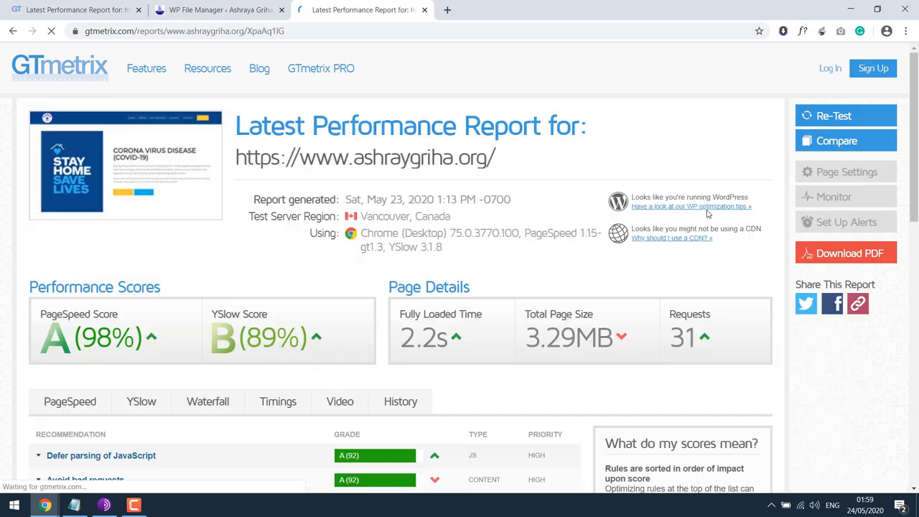
Step: Compare the old report's PageSpeed recommendations with the new report's scores
scroll(196, 321, "down", 2)
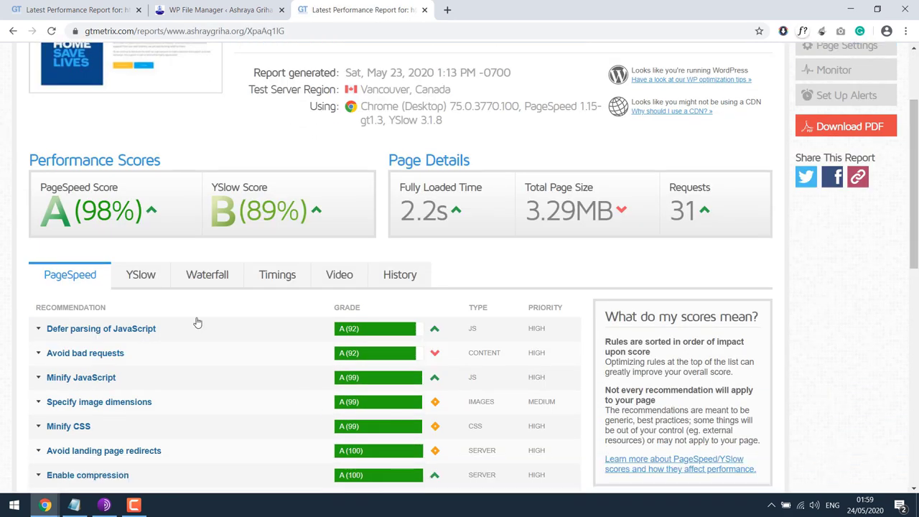
left_click(90, 9)
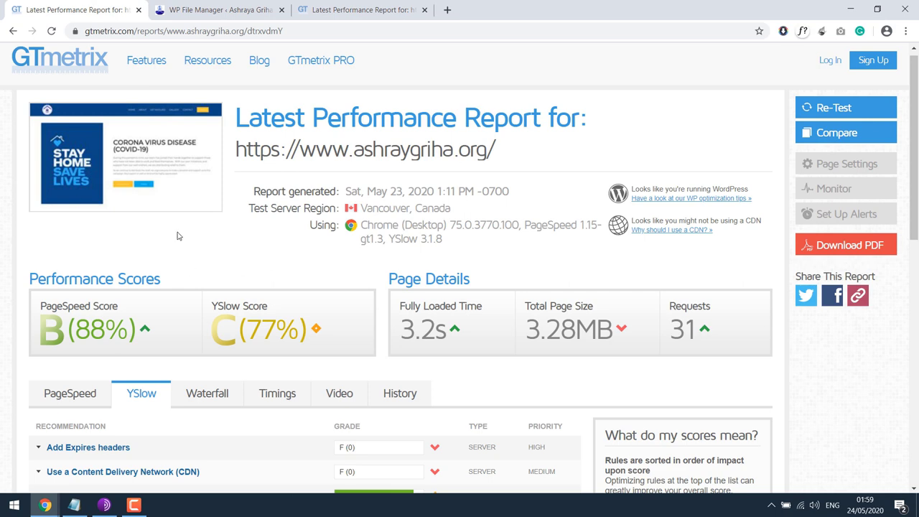
scroll(915, 164, "down", 3)
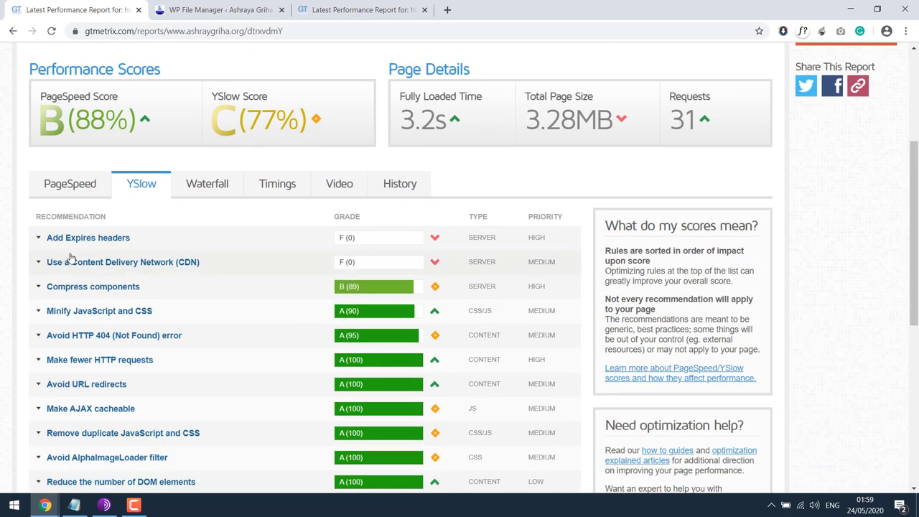
left_click(71, 184)
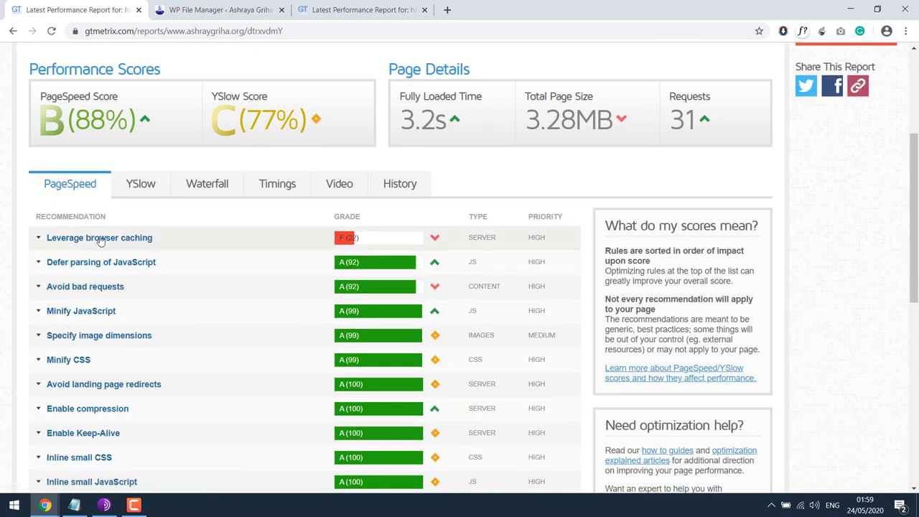
left_click(352, 10)
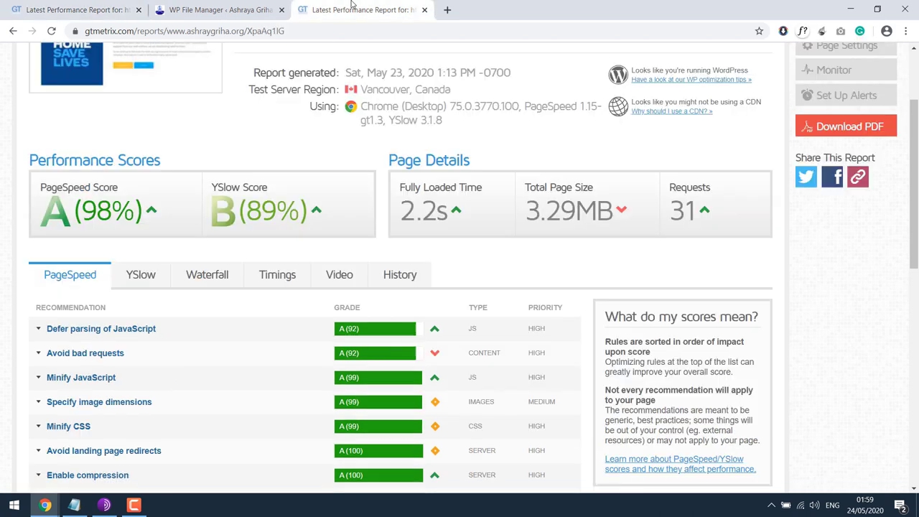
scroll(260, 271, "down", 3)
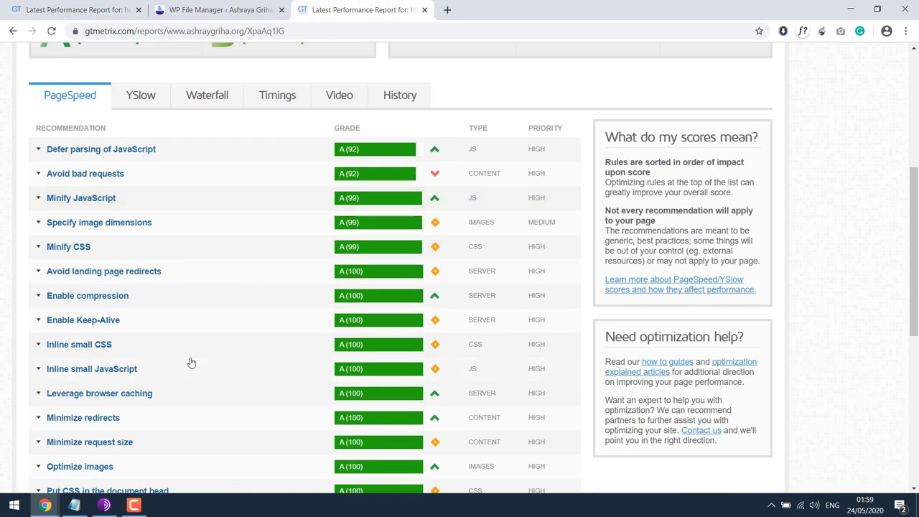
scroll(262, 276, "up", 2)
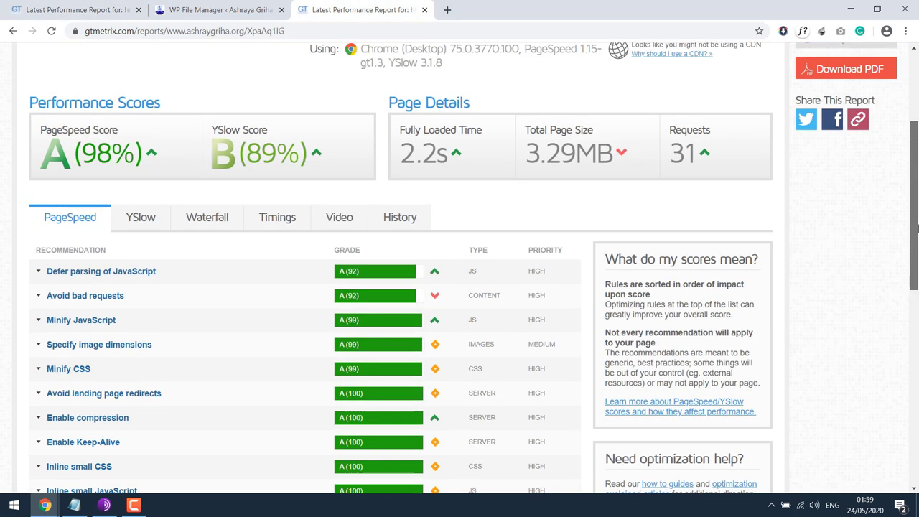
Step: Compare the YSlow recommendations of the new and earlier reports, ending on the new one
left_click(141, 242)
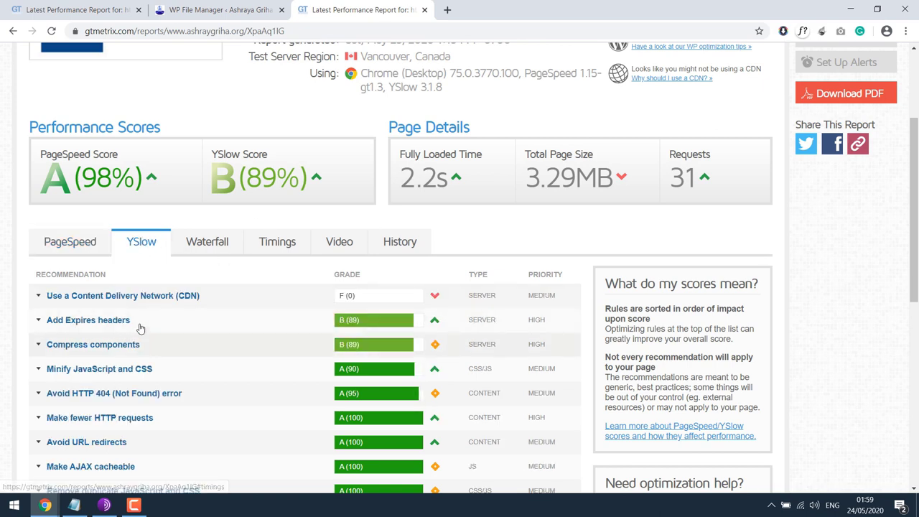
left_click(90, 8)
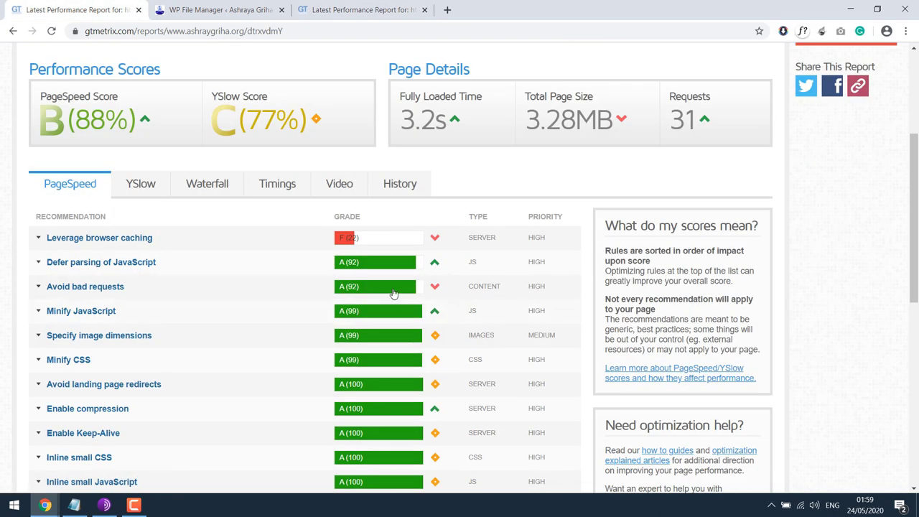
left_click(165, 188)
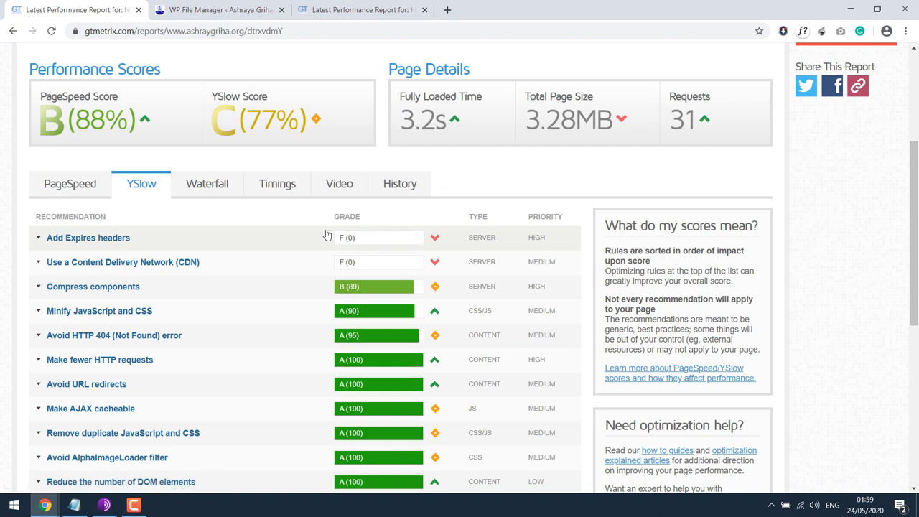
left_click(354, 9)
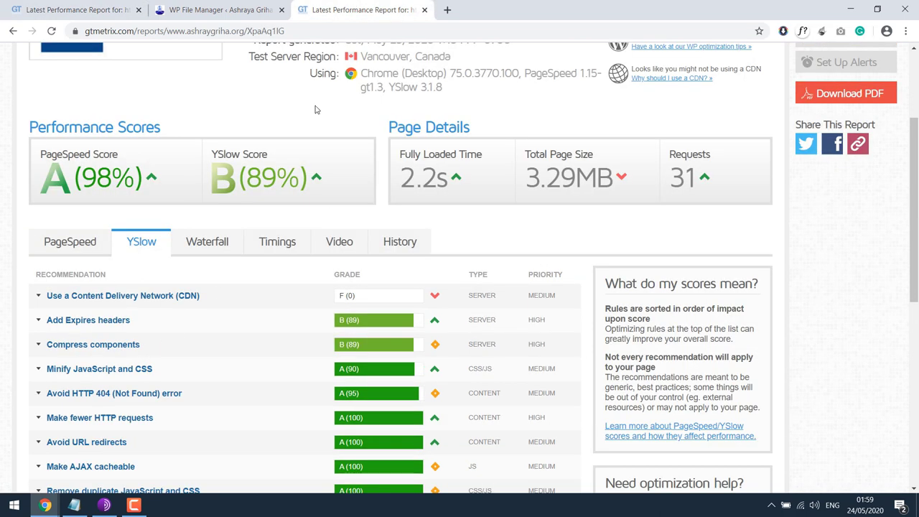
Step: Expand Add Expires headers and highlight the uncached Google Fonts Montserrat stylesheet URL
left_click(233, 323)
scroll(231, 315, "down", 1)
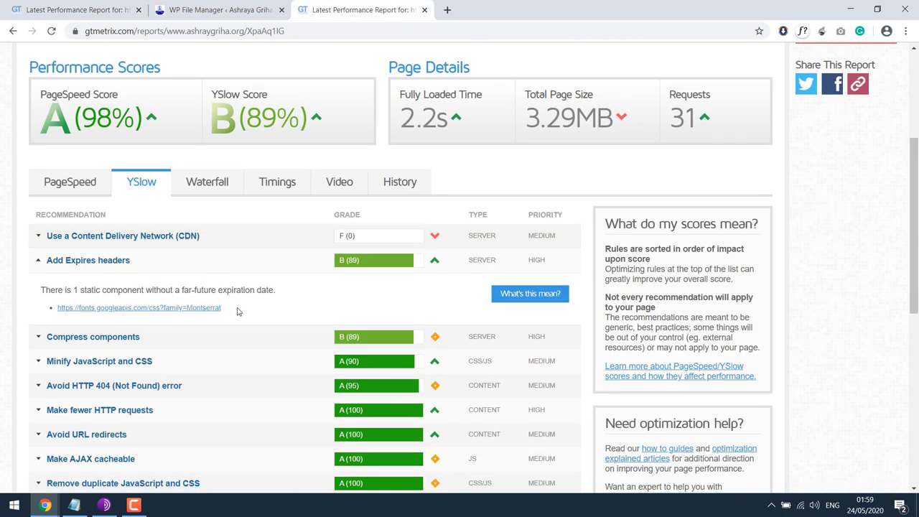
left_click_drag(239, 311, 44, 309)
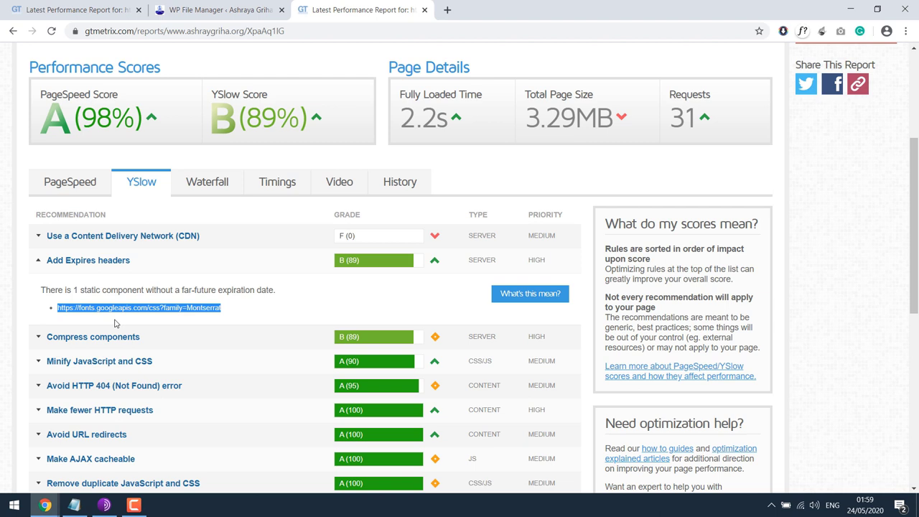
left_click(252, 308)
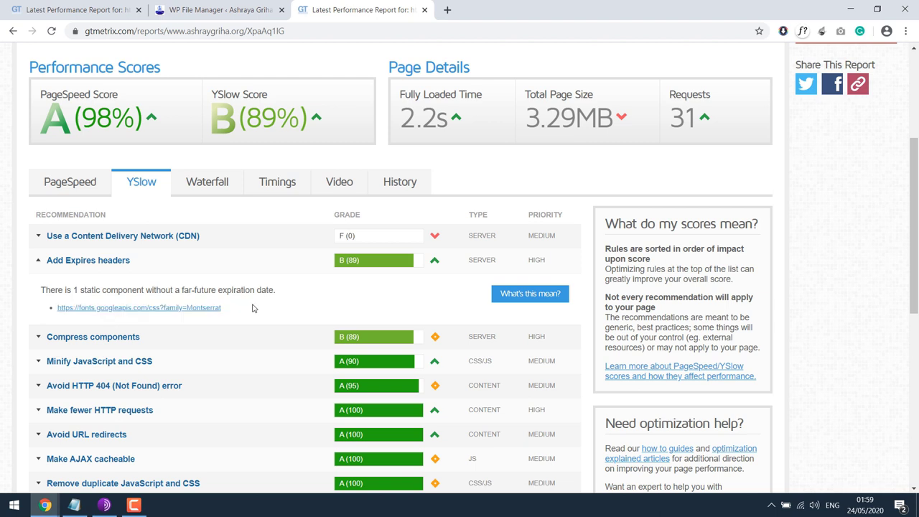